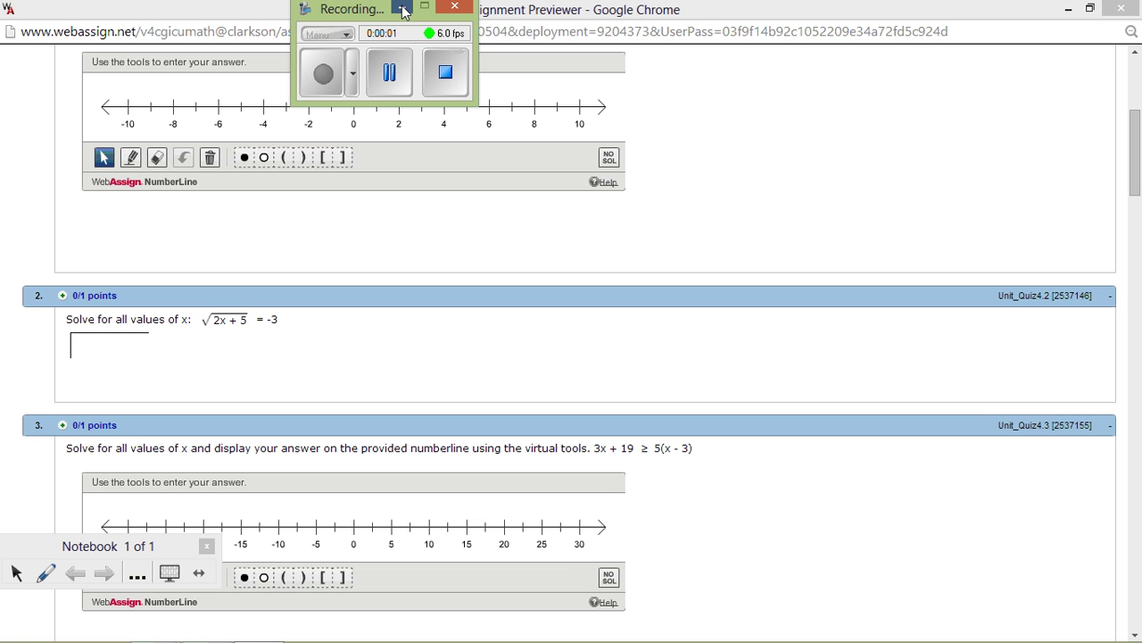
Handwrite the boundary equation 7 - 5x = -18 in red beside question 1 and circle the inequality sign in the problem
left_click(403, 8)
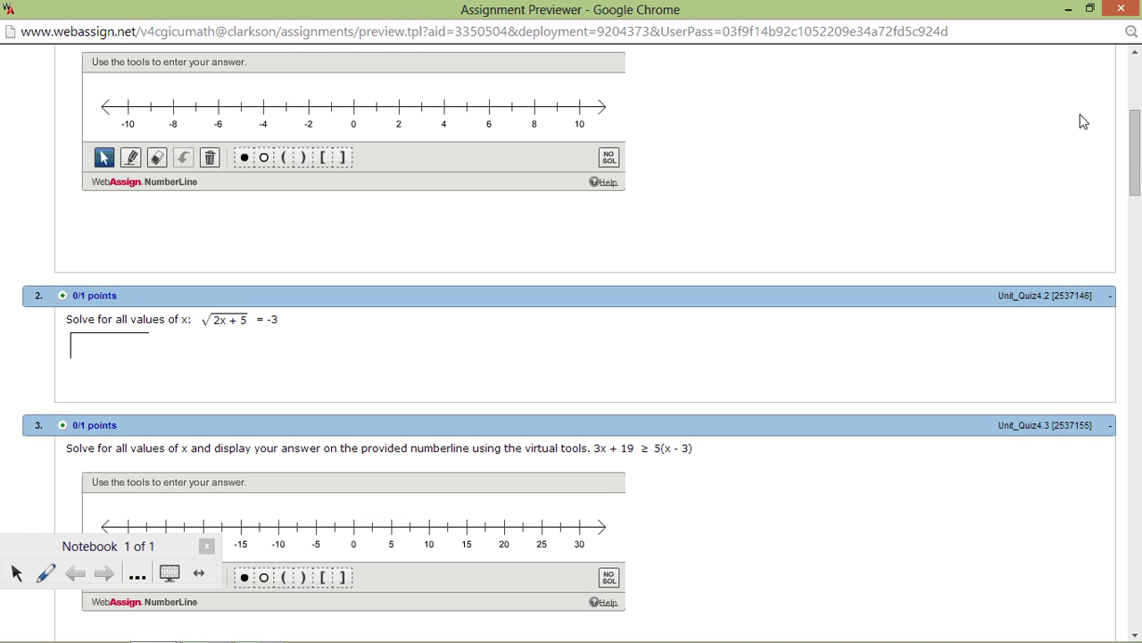
mouse_move(1137, 145)
left_mouse_down()
mouse_move(1137, 117)
mouse_move(1127, 143)
left_mouse_up()
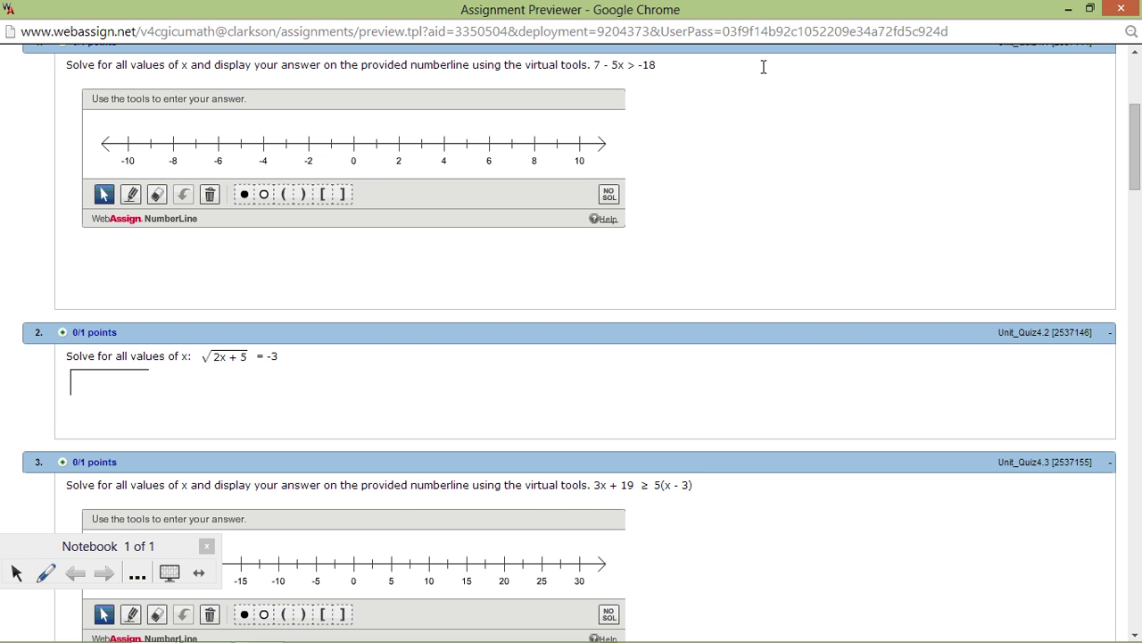
left_click(45, 573)
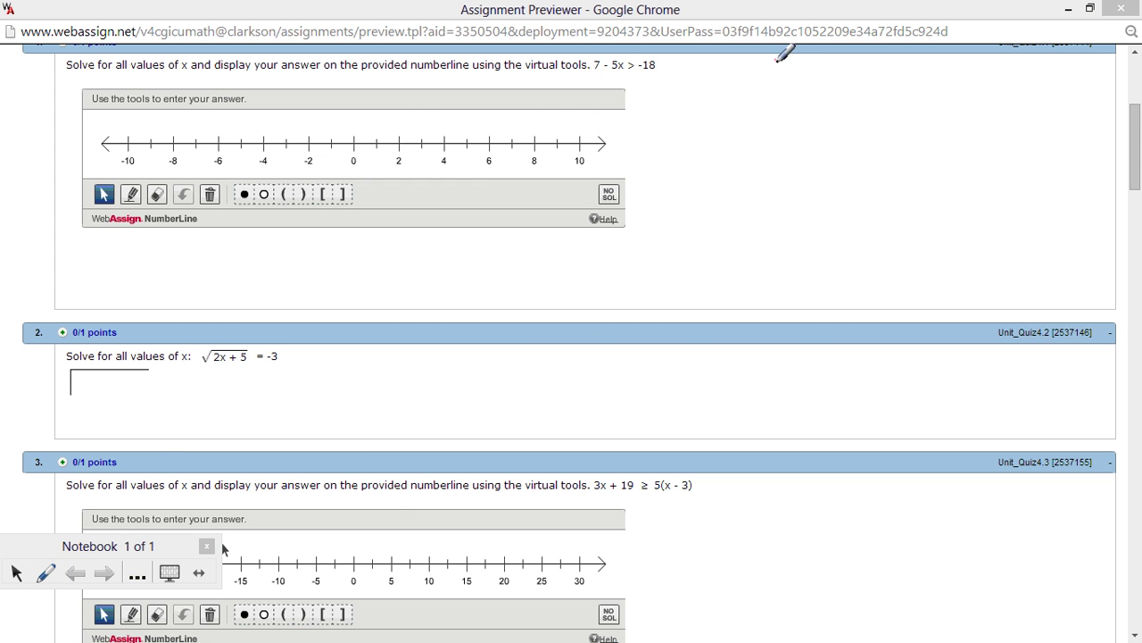
mouse_move(774, 62)
left_mouse_down()
mouse_move(776, 84)
mouse_move(834, 65)
mouse_move(851, 76)
left_mouse_up()
left_click_drag(851, 64, 840, 77)
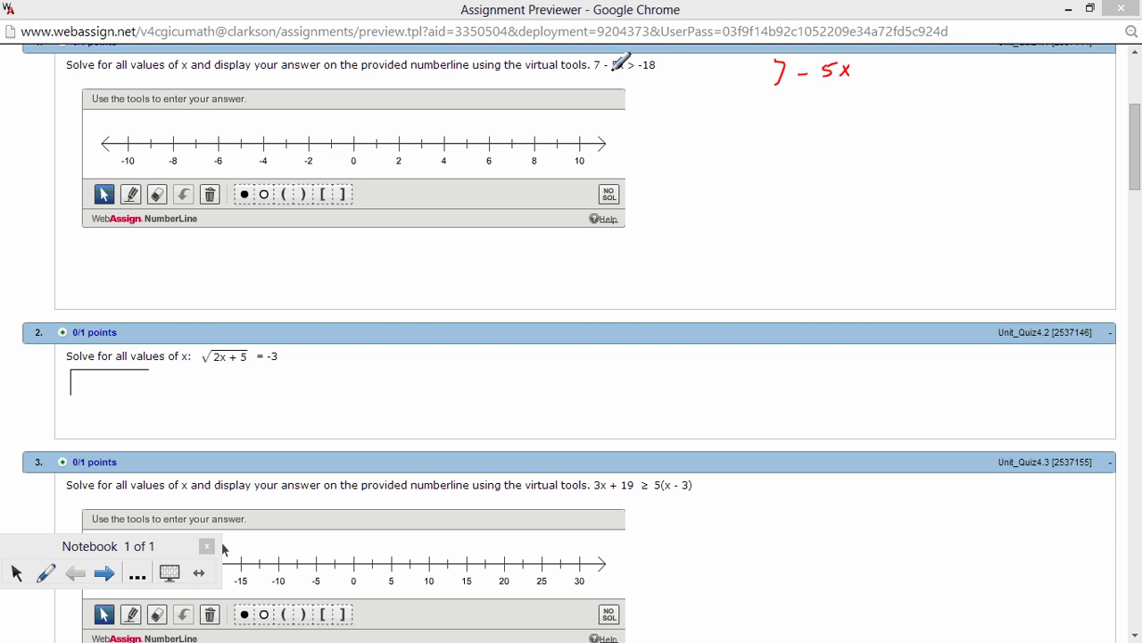
mouse_move(630, 57)
left_mouse_down()
mouse_move(623, 70)
mouse_move(632, 57)
left_mouse_up()
left_click_drag(861, 69, 871, 70)
left_click_drag(861, 74, 871, 75)
left_click_drag(885, 71, 919, 67)
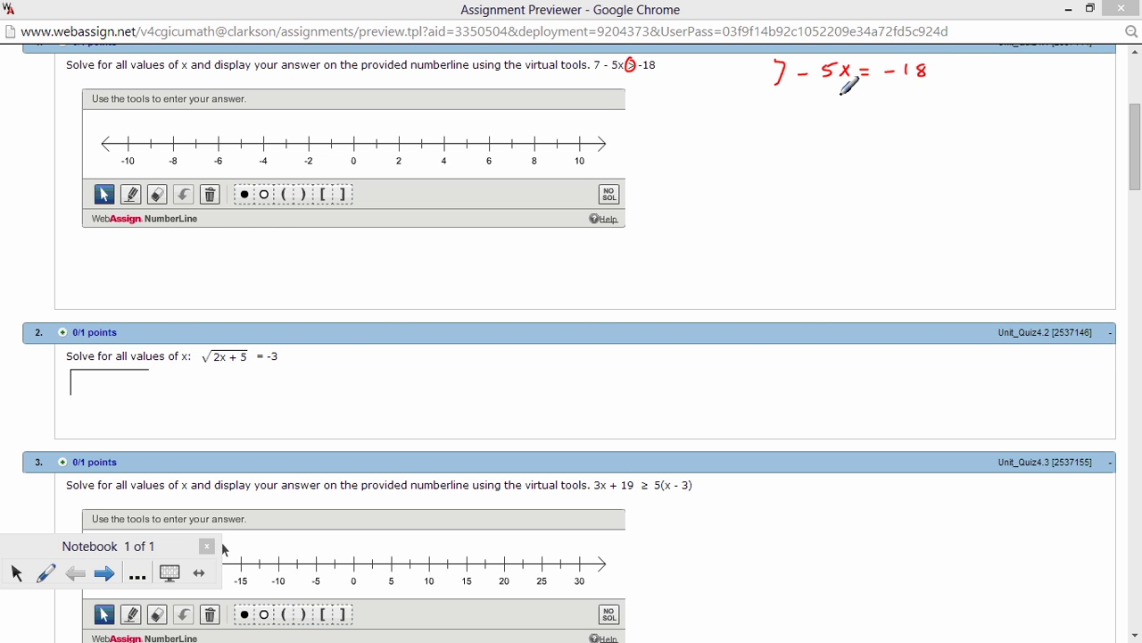
Write the solution below it: -5x = -25, divide both sides by -5, and x = 5
left_click_drag(801, 105, 872, 97)
mouse_move(858, 104)
left_mouse_down()
mouse_move(934, 104)
mouse_move(952, 85)
left_mouse_up()
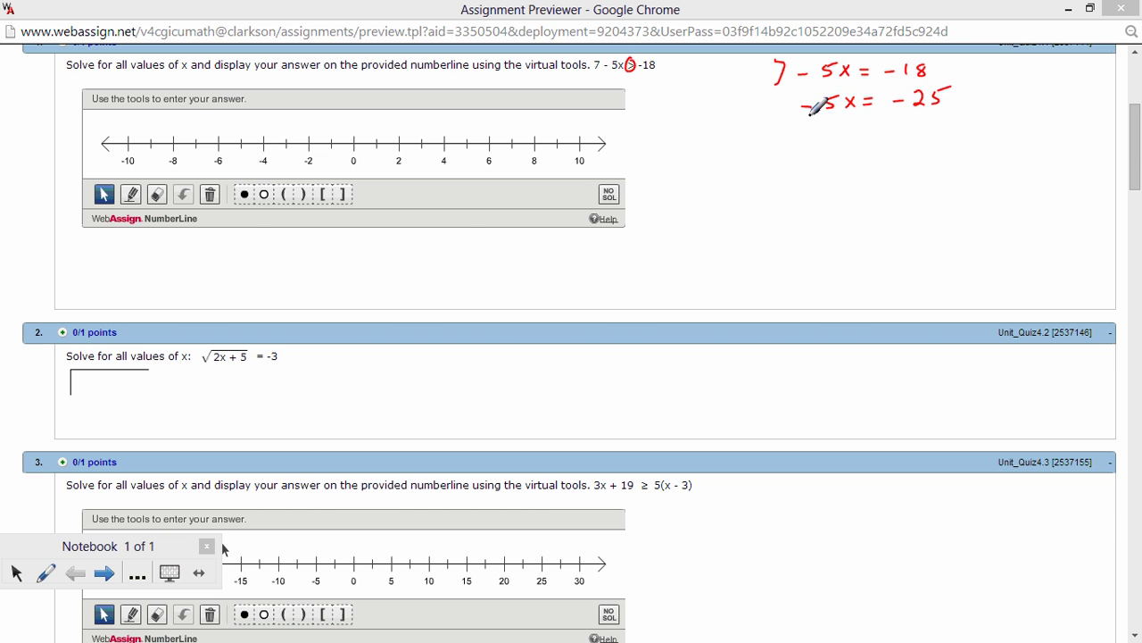
mouse_move(803, 118)
left_mouse_down()
mouse_move(844, 110)
mouse_move(822, 130)
left_mouse_up()
mouse_move(898, 116)
left_mouse_down()
mouse_move(944, 108)
mouse_move(928, 124)
left_mouse_up()
left_click_drag(849, 148, 862, 161)
mouse_move(862, 148)
left_mouse_down()
mouse_move(851, 161)
mouse_move(881, 148)
left_mouse_up()
left_click_drag(870, 159, 884, 154)
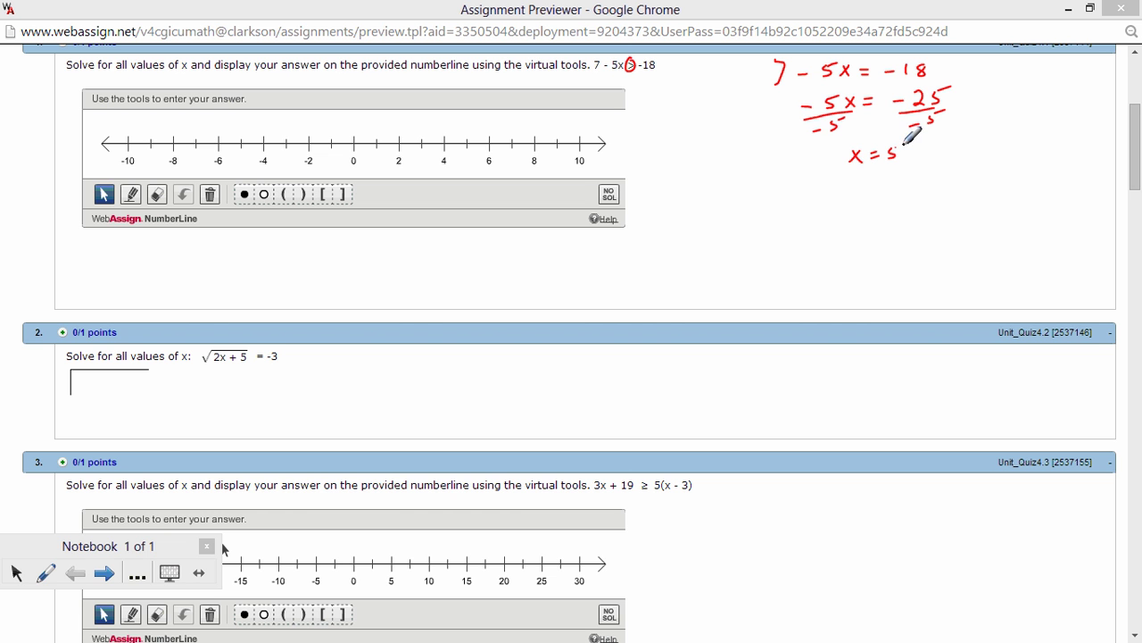
Sketch a double-arrowed number line under x = 5, with a tick labelled 5 and an open circle around it
mouse_move(754, 195)
left_mouse_down()
mouse_move(736, 206)
mouse_move(1056, 188)
left_mouse_up()
left_click_drag(1056, 188, 1049, 193)
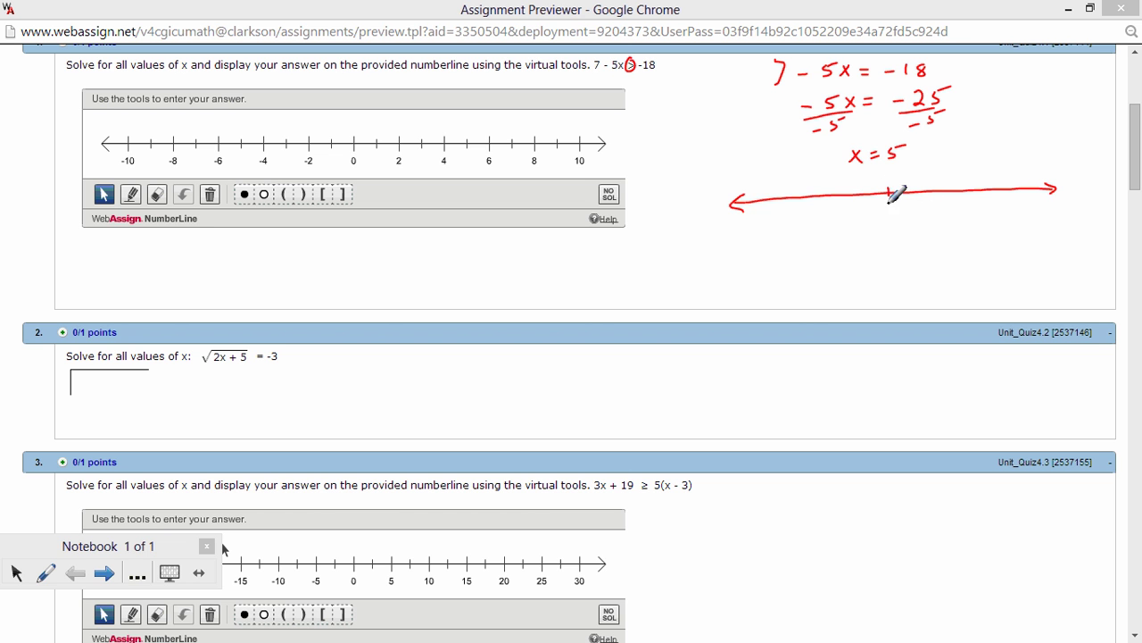
mouse_move(889, 196)
left_mouse_down()
mouse_move(906, 179)
mouse_move(891, 175)
left_mouse_up()
left_click_drag(892, 216, 882, 227)
left_click_drag(888, 185, 888, 204)
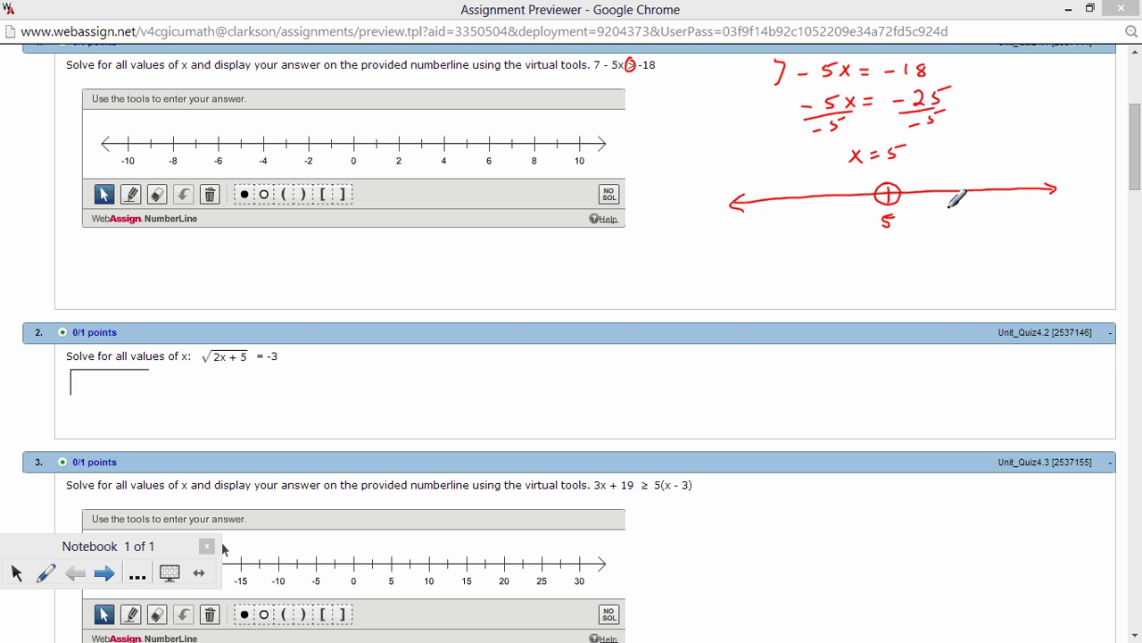
Write the x = 6 test under the sketch's region above 5, substituting into 7 - 5x > -18 down to -23 > -18, marked NO
left_click_drag(950, 199, 975, 203)
left_click_drag(962, 209, 983, 206)
mouse_move(935, 224)
left_mouse_down()
mouse_move(940, 234)
mouse_move(976, 220)
mouse_move(983, 231)
left_mouse_up()
mouse_move(983, 223)
left_mouse_down()
mouse_move(974, 231)
mouse_move(1041, 219)
left_mouse_up()
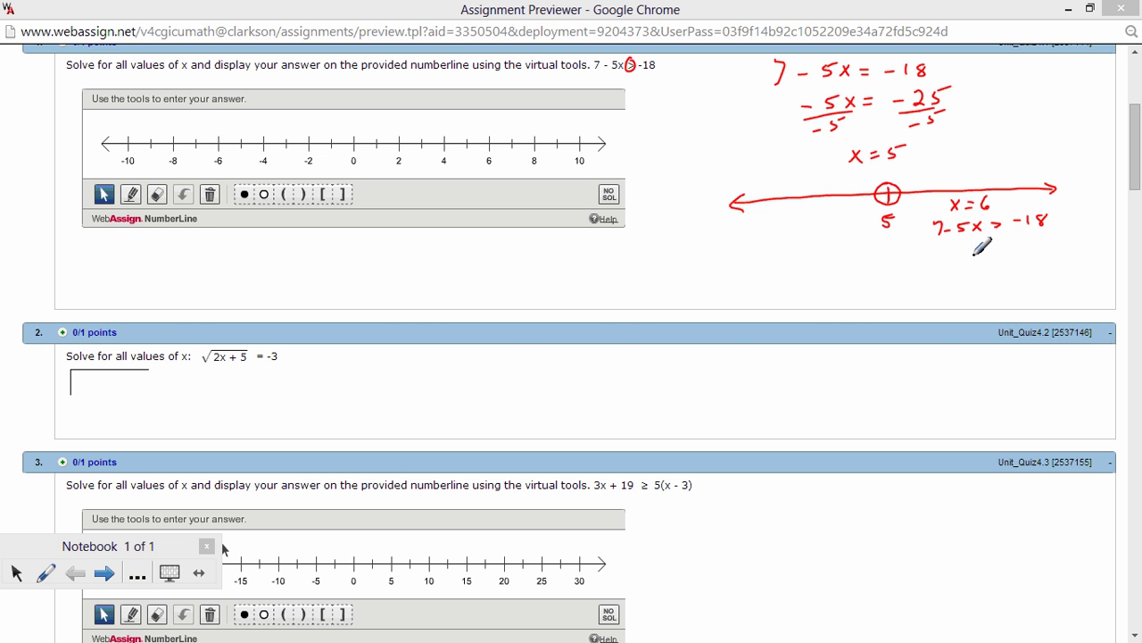
mouse_move(929, 252)
left_mouse_down()
mouse_move(934, 264)
mouse_move(978, 263)
mouse_move(1054, 256)
mouse_move(1066, 242)
left_mouse_up()
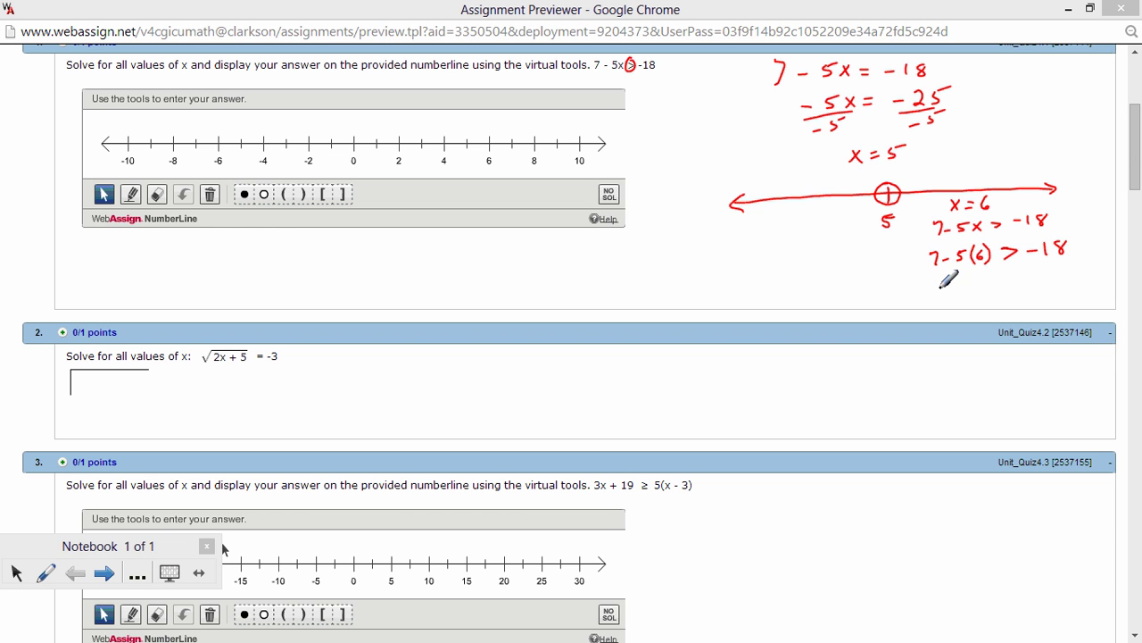
mouse_move(931, 286)
left_mouse_down()
mouse_move(937, 297)
mouse_move(972, 297)
mouse_move(1064, 273)
left_mouse_up()
left_click_drag(980, 312, 1082, 308)
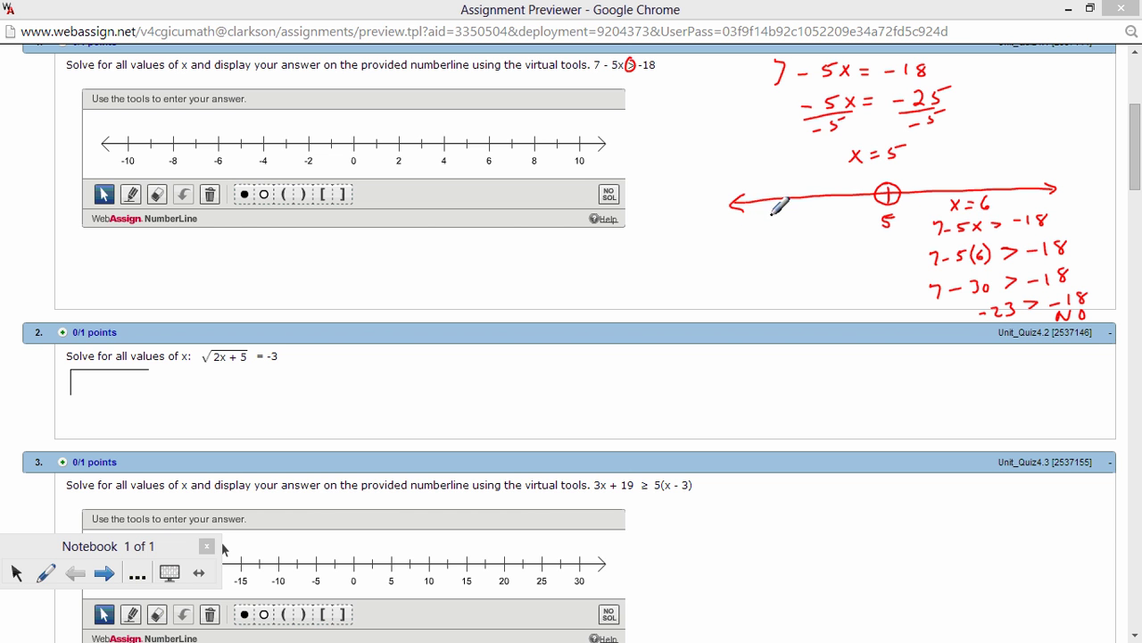
Write the x = 0 test under the sketch's region below 5: 7 - 5(0) > -18, 7 > -18 with a question mark, and YES
mouse_move(766, 210)
left_mouse_down()
mouse_move(776, 220)
mouse_move(766, 219)
mouse_move(798, 215)
left_mouse_up()
mouse_move(809, 208)
left_mouse_down()
mouse_move(805, 217)
mouse_move(810, 208)
left_mouse_up()
mouse_move(735, 234)
left_mouse_down()
mouse_move(740, 249)
mouse_move(776, 234)
mouse_move(800, 246)
left_mouse_up()
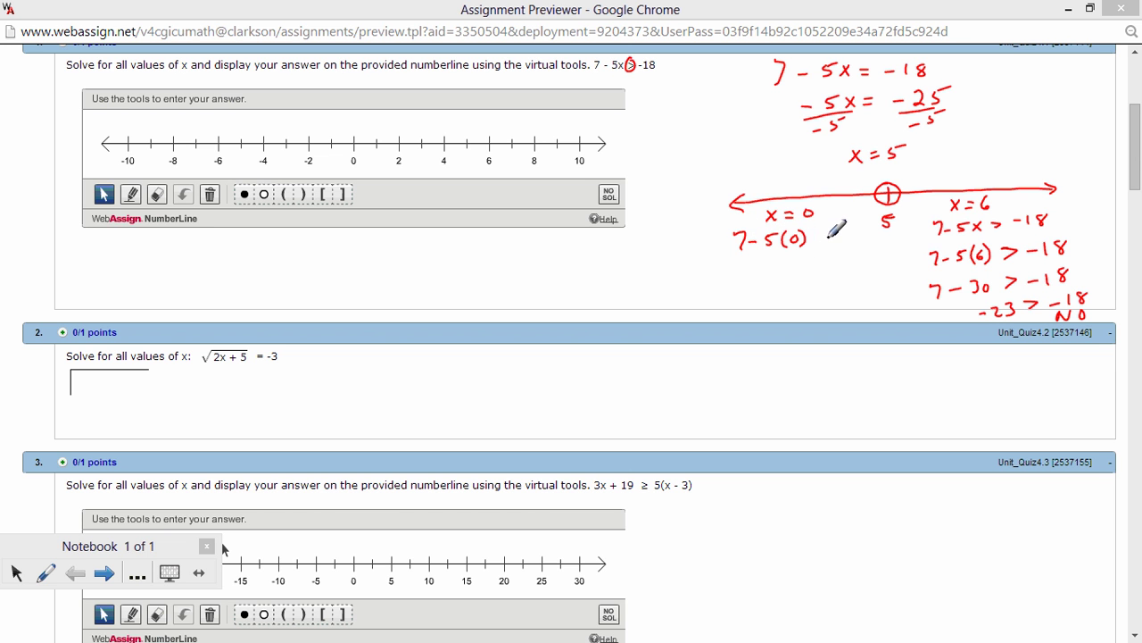
mouse_move(814, 231)
left_mouse_down()
mouse_move(824, 237)
mouse_move(814, 242)
left_mouse_up()
left_click_drag(836, 234, 844, 234)
mouse_move(848, 227)
left_mouse_down()
mouse_move(848, 239)
mouse_move(860, 226)
left_mouse_up()
mouse_move(761, 261)
left_mouse_down()
mouse_move(766, 278)
mouse_move(855, 263)
mouse_move(810, 291)
left_mouse_up()
left_click(810, 297)
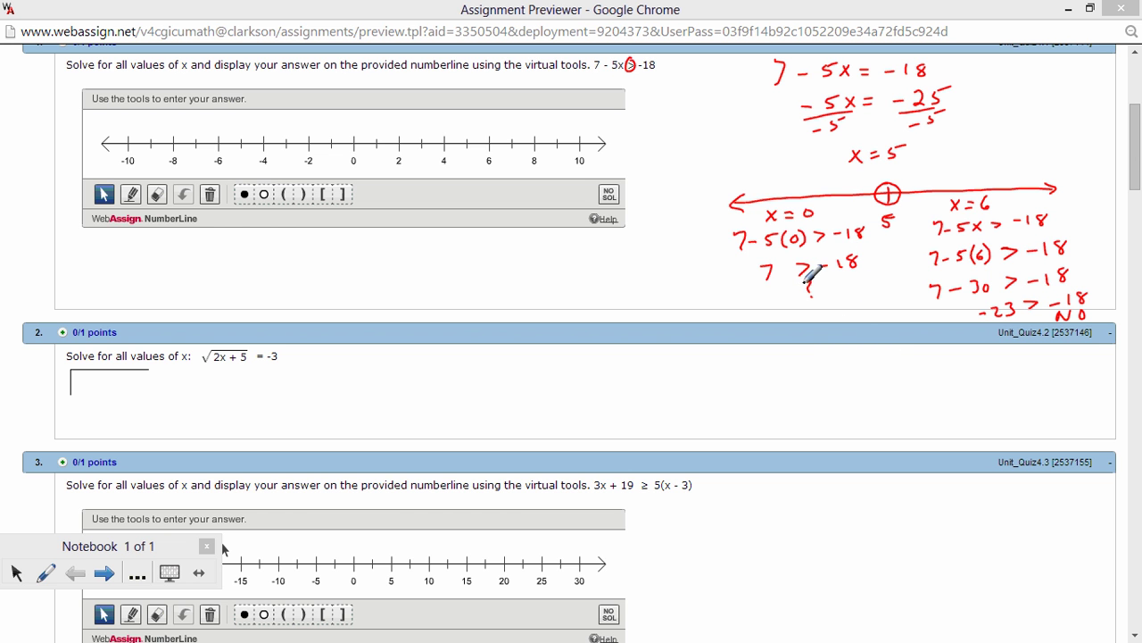
mouse_move(812, 307)
left_mouse_down()
mouse_move(817, 325)
mouse_move(850, 314)
left_mouse_up()
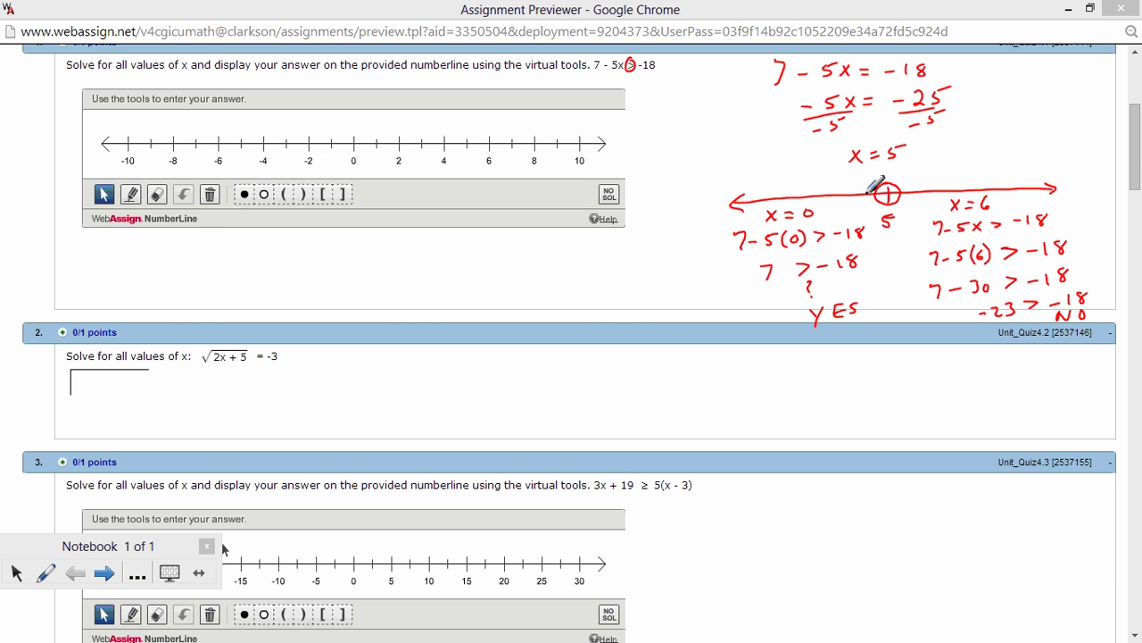
Thicken the sketched number line from 5 toward negative infinity and write the interval (-∞, 5) above it
left_click_drag(875, 186, 733, 204)
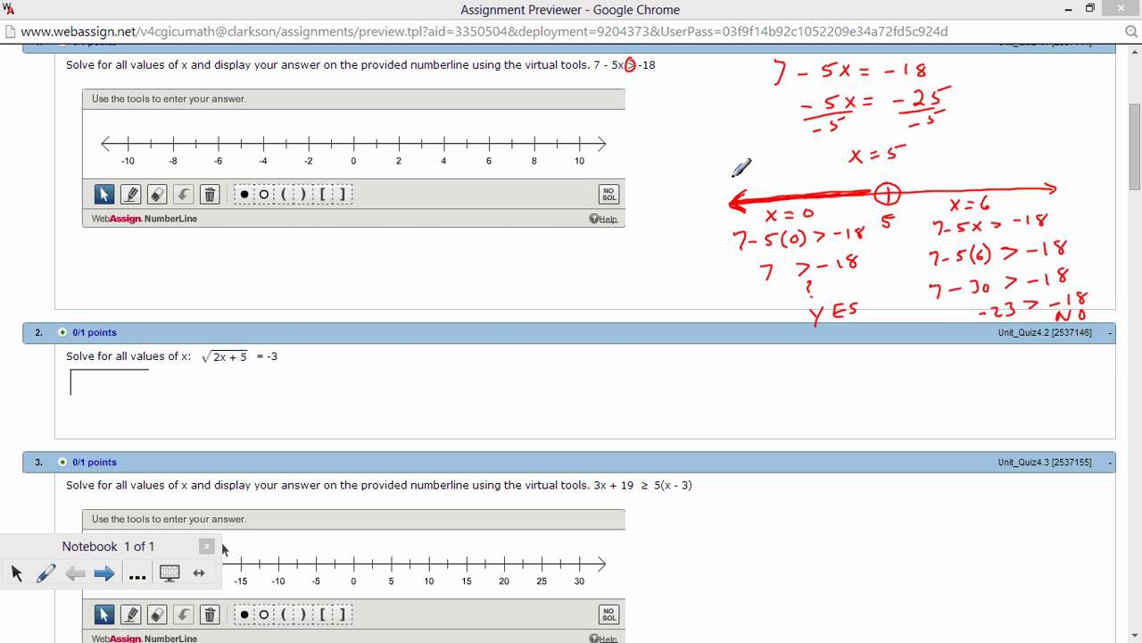
mouse_move(734, 157)
left_mouse_down()
mouse_move(732, 180)
mouse_move(769, 165)
mouse_move(777, 180)
mouse_move(801, 159)
mouse_move(806, 177)
left_mouse_up()
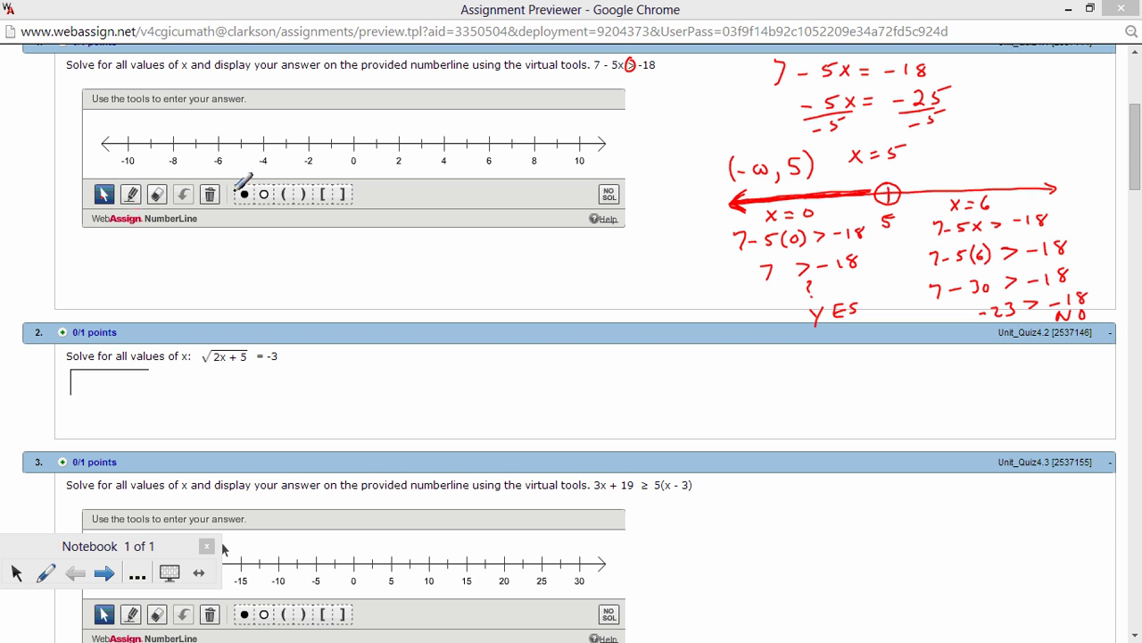
Place an open circle at 5 on question 1's answer number line
left_click(16, 576)
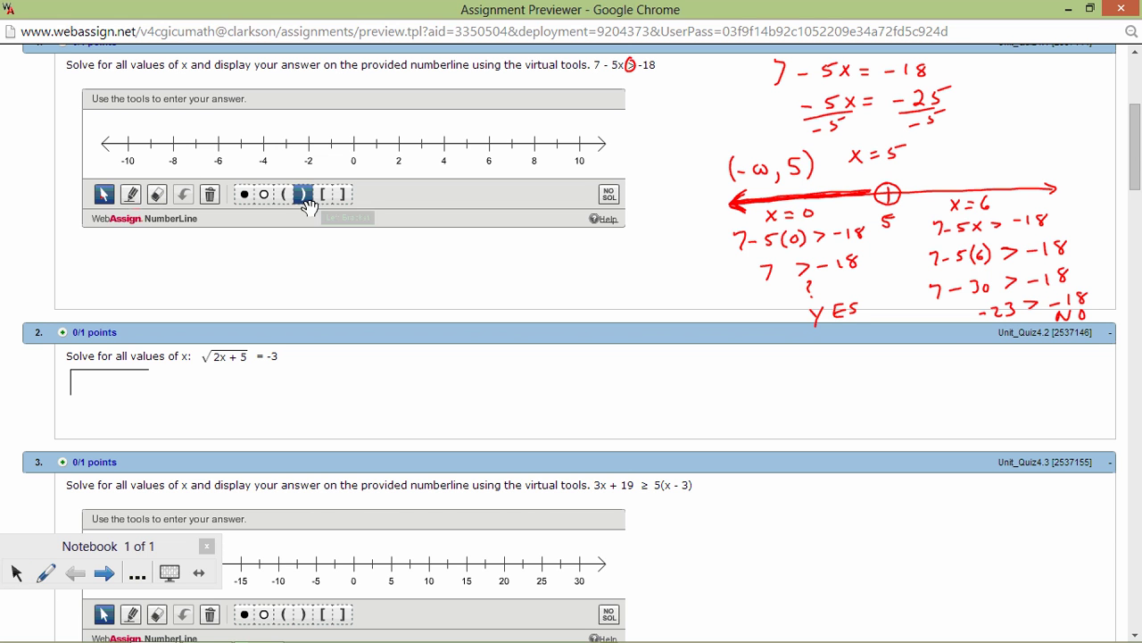
left_click(265, 197)
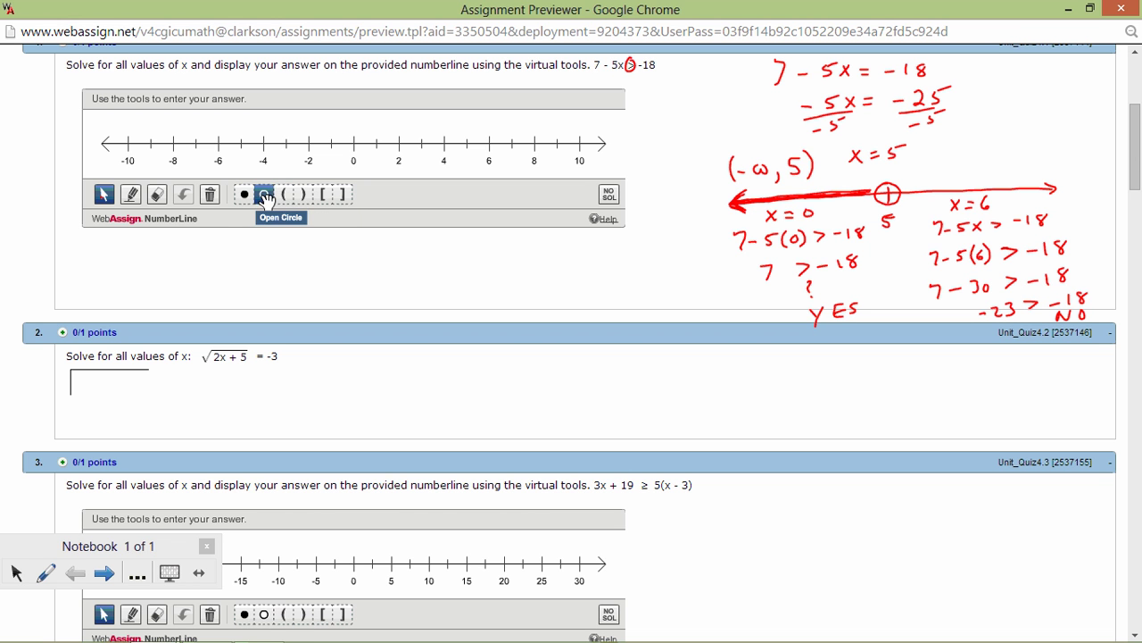
left_click(466, 144)
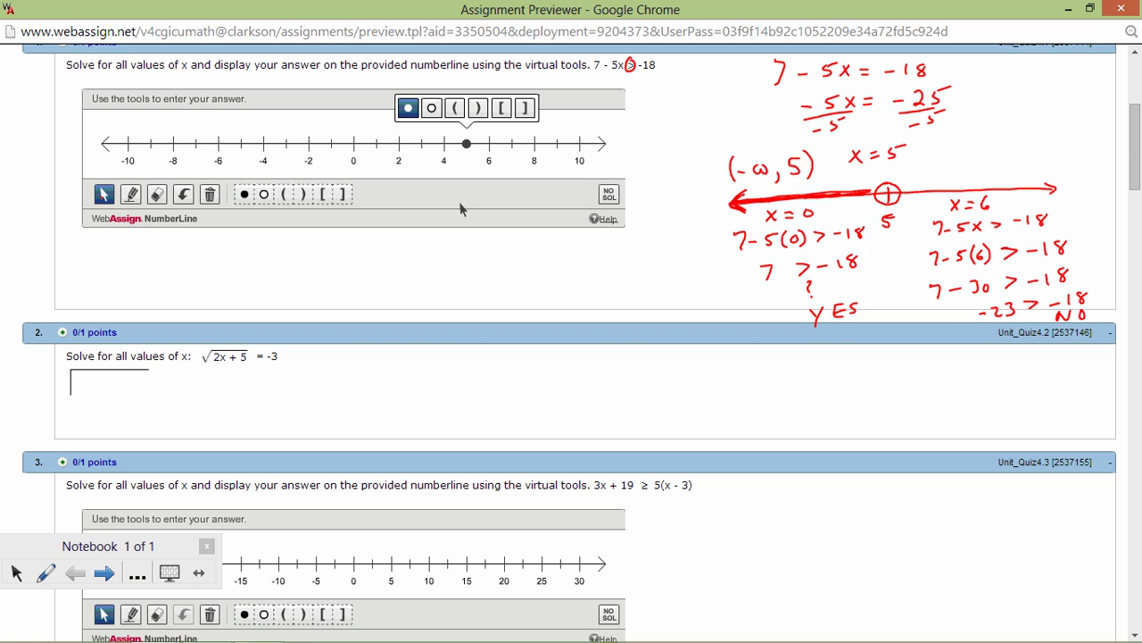
left_click(432, 109)
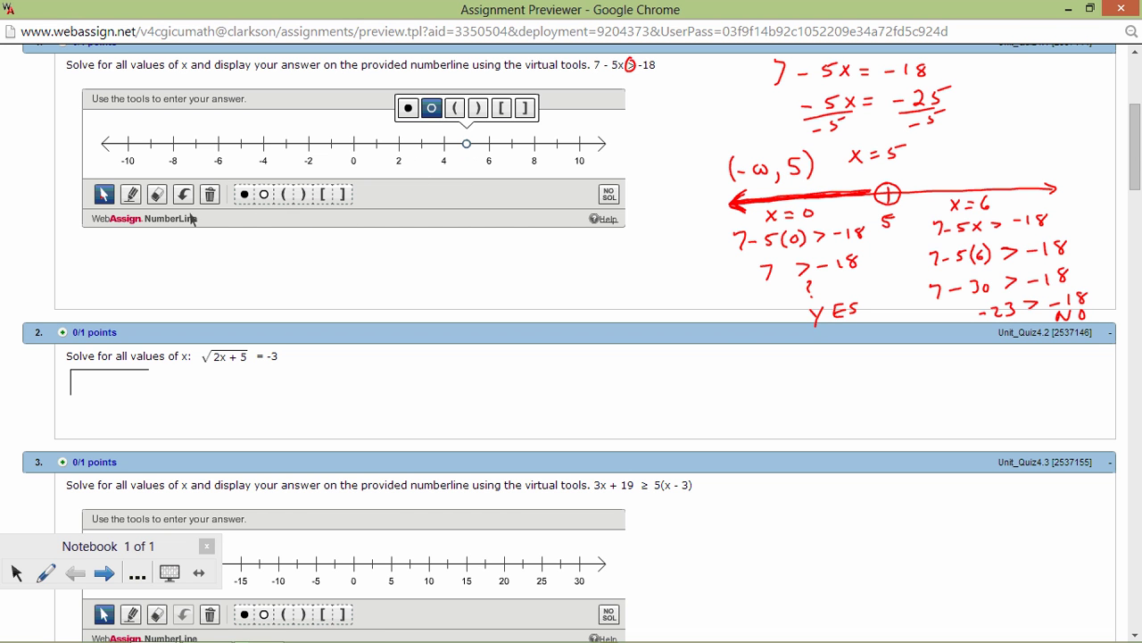
Shade question 1's answer number line from 5 toward negative infinity
left_click(131, 193)
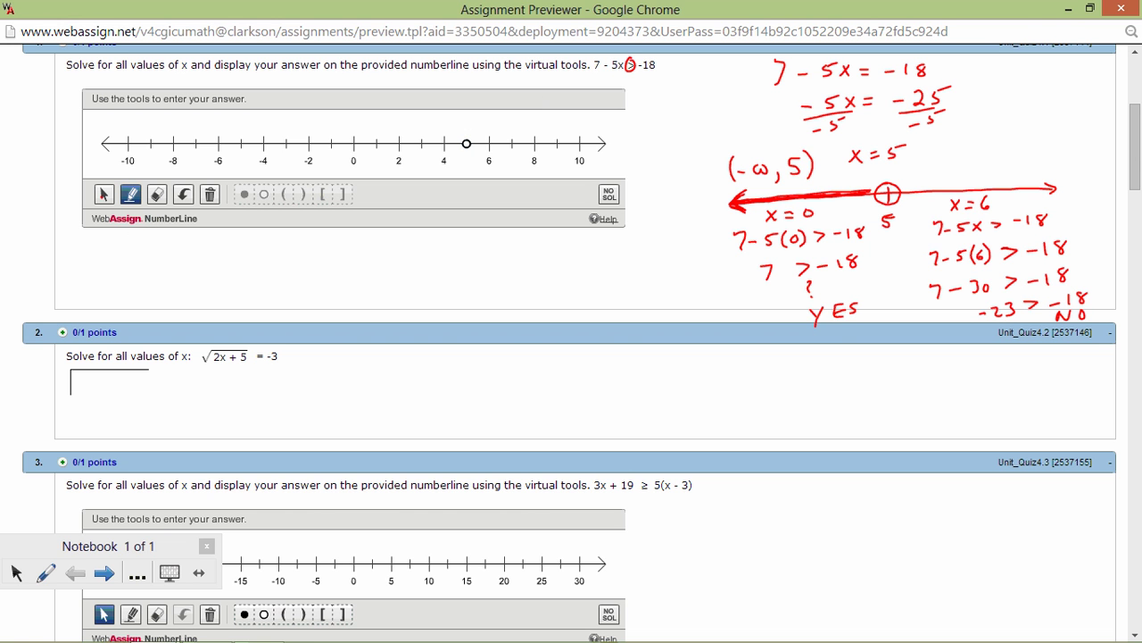
left_click(315, 141)
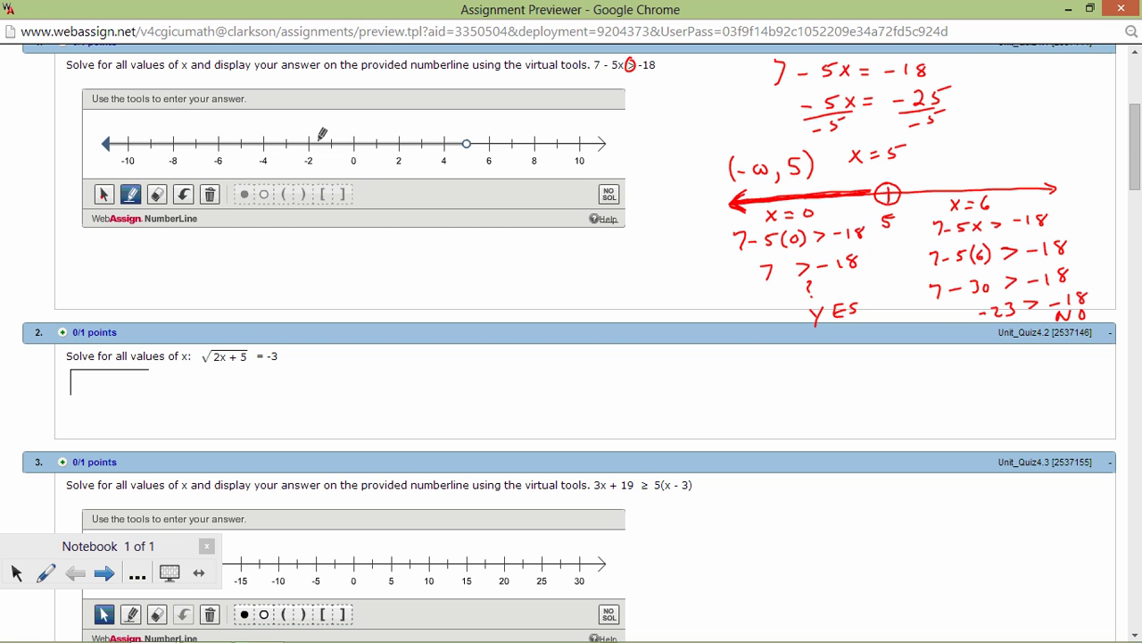
left_click(585, 141)
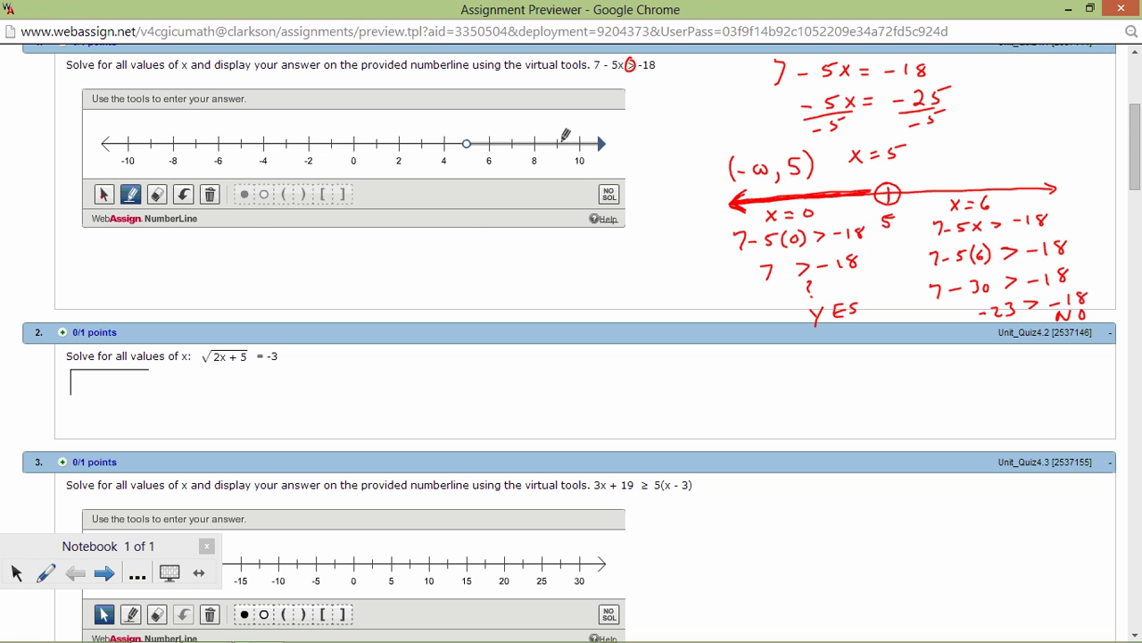
left_click(293, 141)
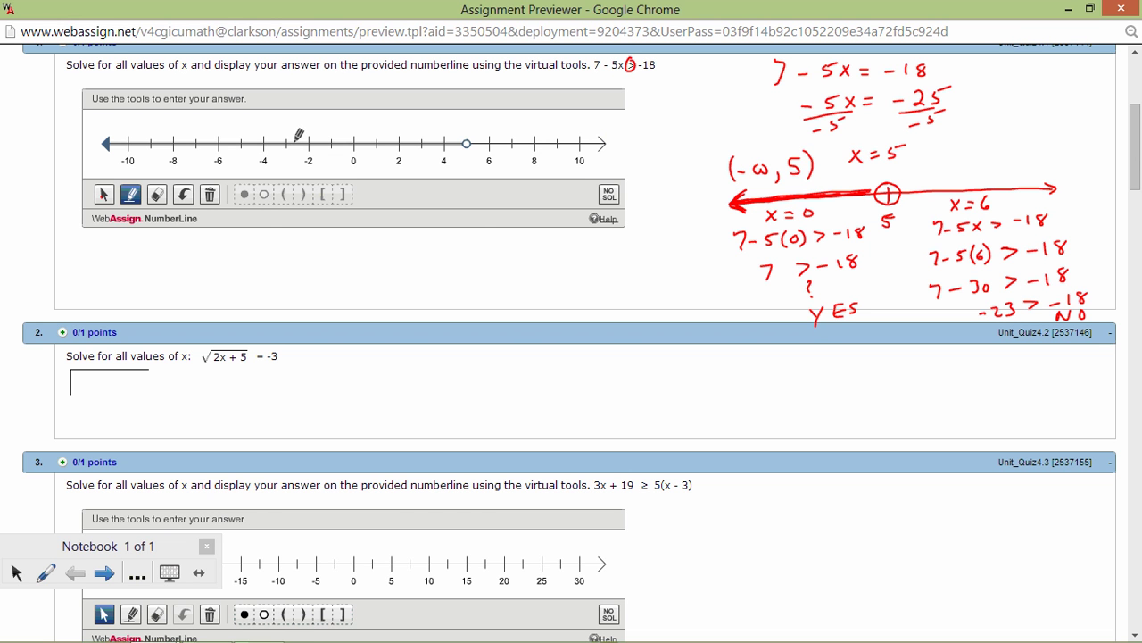
left_click(297, 141)
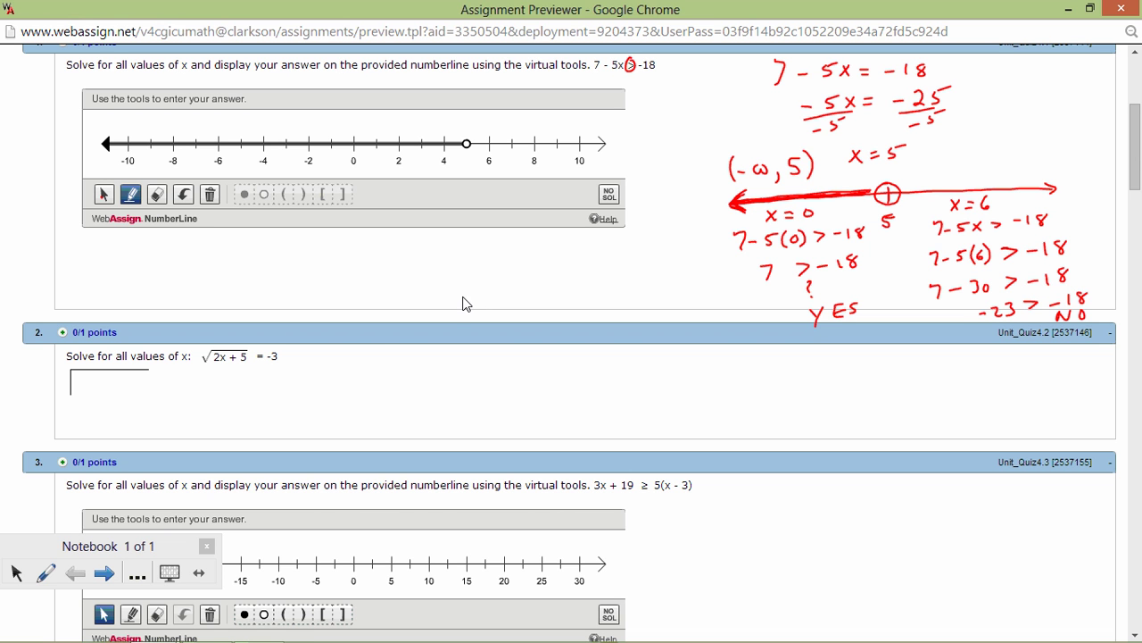
Handwrite √(2x+5) = -3 beside question 2 and add exponents to square both sides, with parentheses around -3
left_click(26, 574)
left_click(45, 573)
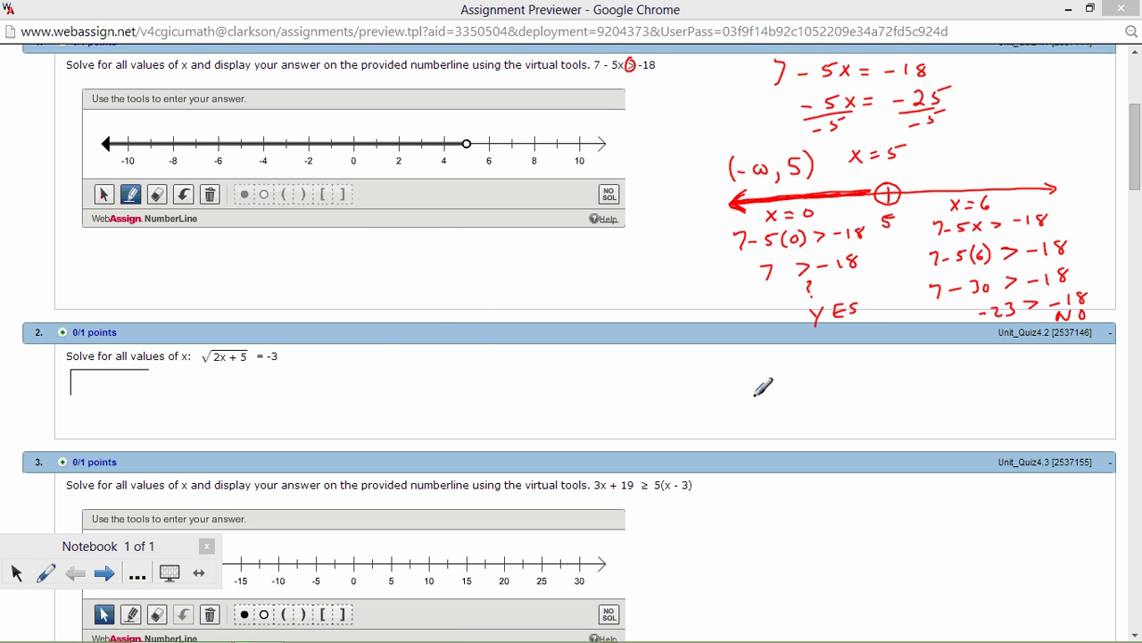
mouse_move(786, 365)
left_mouse_down()
mouse_move(800, 350)
mouse_move(843, 351)
mouse_move(818, 371)
mouse_move(895, 355)
left_mouse_up()
left_click(886, 356)
left_click_drag(885, 361, 944, 364)
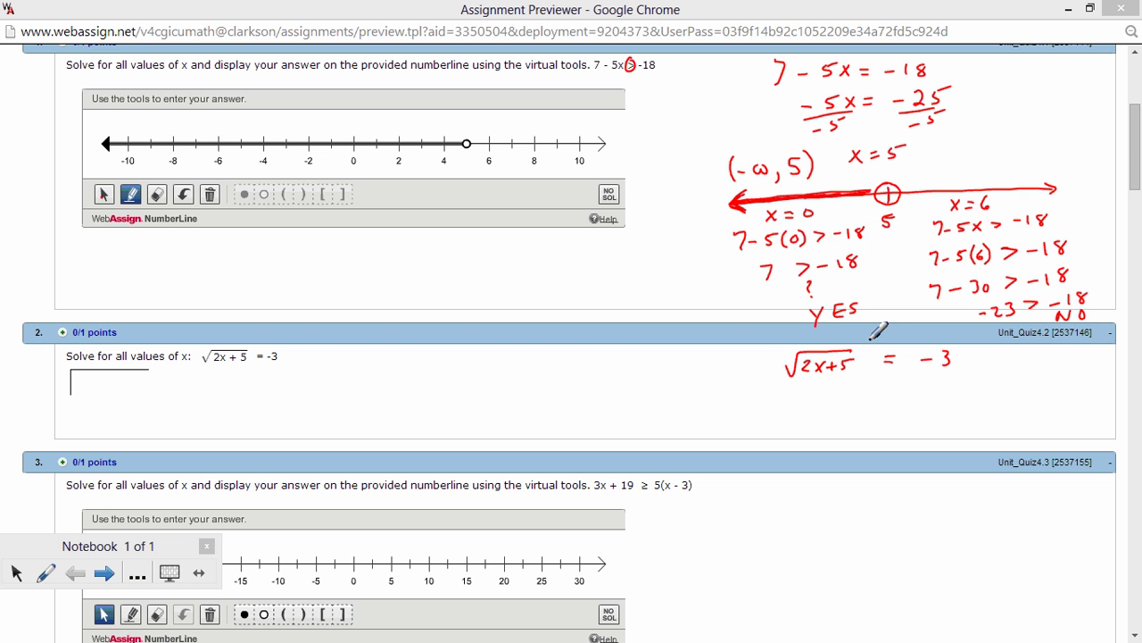
mouse_move(871, 335)
left_mouse_down()
mouse_move(916, 375)
mouse_move(957, 373)
mouse_move(977, 344)
left_mouse_up()
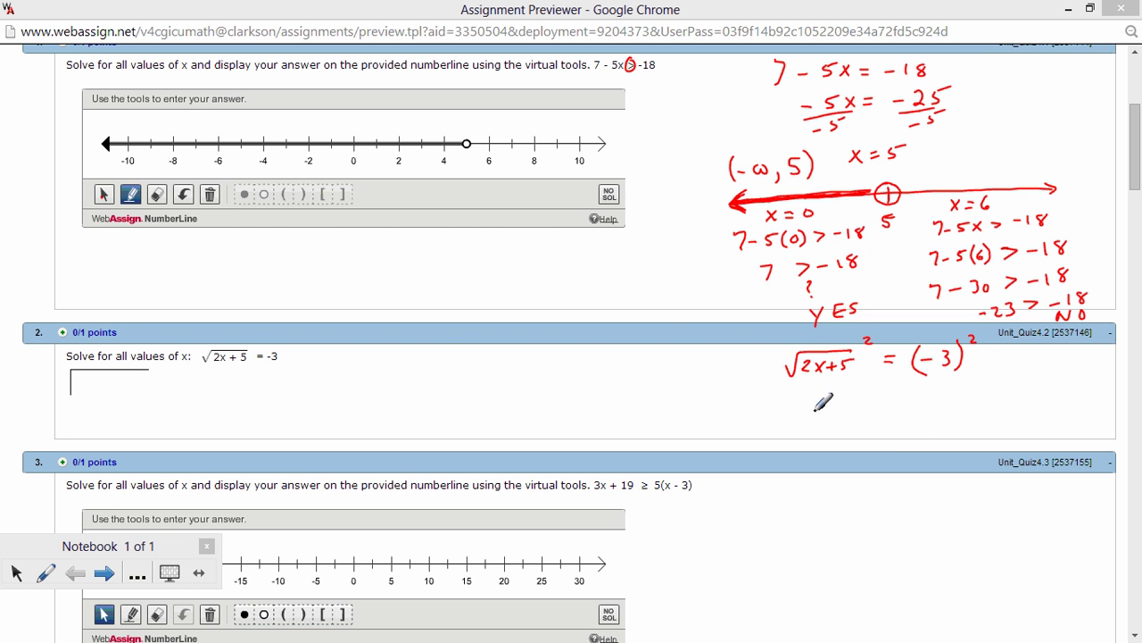
Write the remaining solution lines for question 2: 2x + 5 = 9, 2x = 4 with both sides divided by 2, and x = 2
mouse_move(798, 404)
left_mouse_down()
mouse_move(842, 416)
mouse_move(865, 399)
mouse_move(909, 400)
left_mouse_up()
left_click_drag(891, 409, 930, 414)
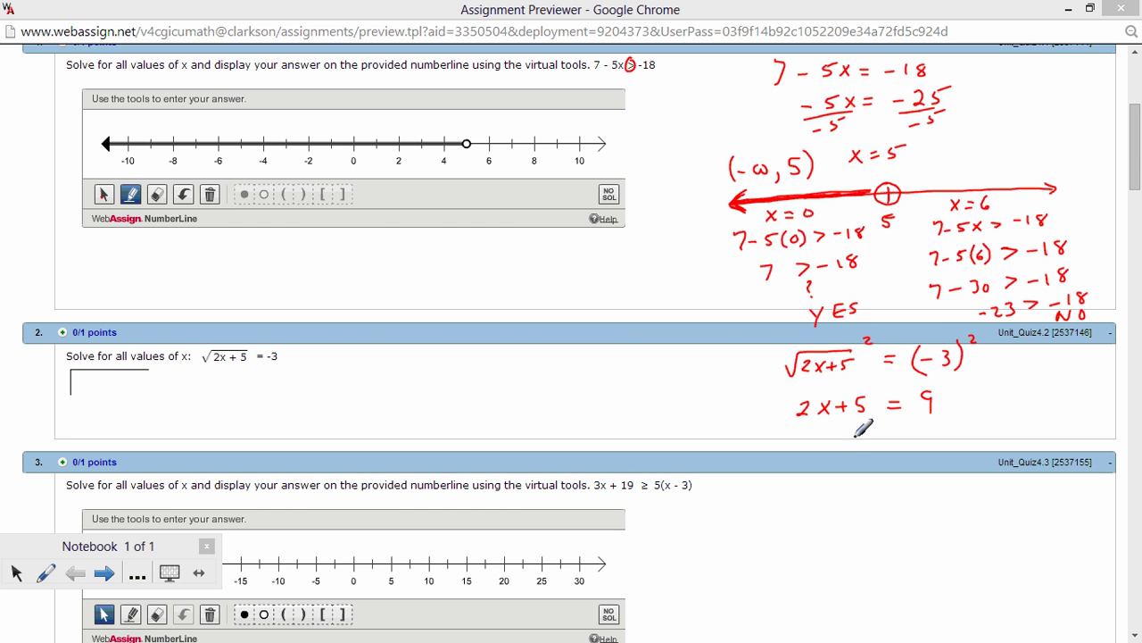
mouse_move(851, 432)
left_mouse_down()
mouse_move(862, 444)
mouse_move(909, 438)
left_mouse_up()
left_click_drag(914, 430, 926, 433)
left_click_drag(922, 424, 920, 441)
mouse_move(850, 448)
left_mouse_down()
mouse_move(887, 446)
mouse_move(881, 463)
mouse_move(934, 448)
left_mouse_up()
mouse_move(923, 457)
left_mouse_down()
mouse_move(934, 464)
mouse_move(896, 489)
left_mouse_up()
mouse_move(895, 474)
left_mouse_down()
mouse_move(882, 489)
mouse_move(912, 480)
left_mouse_up()
left_click_drag(900, 484, 933, 488)
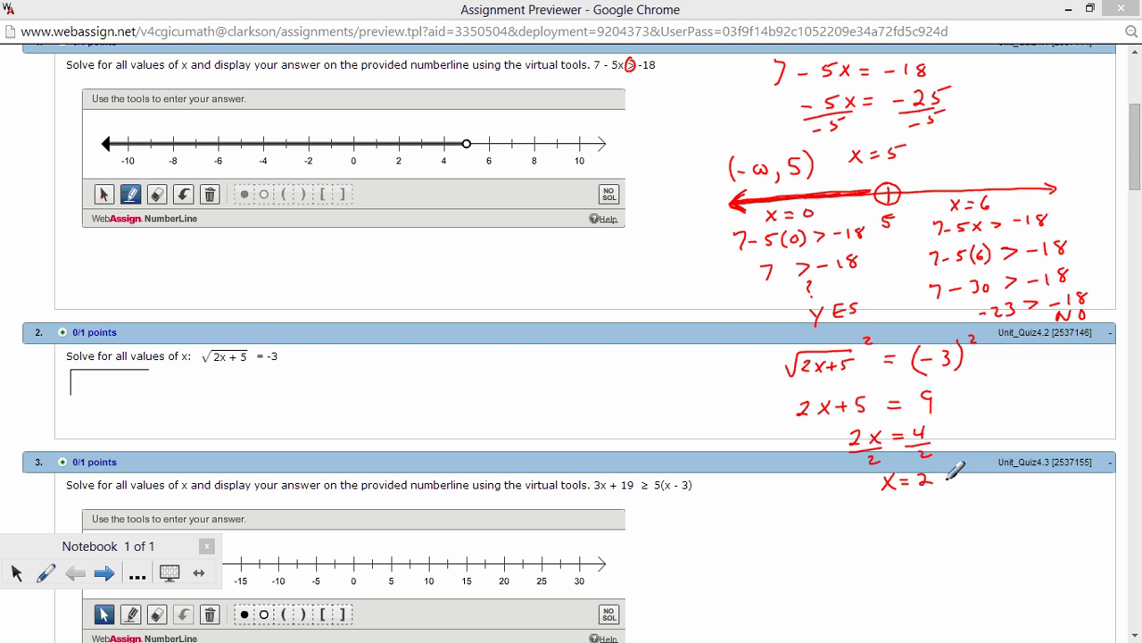